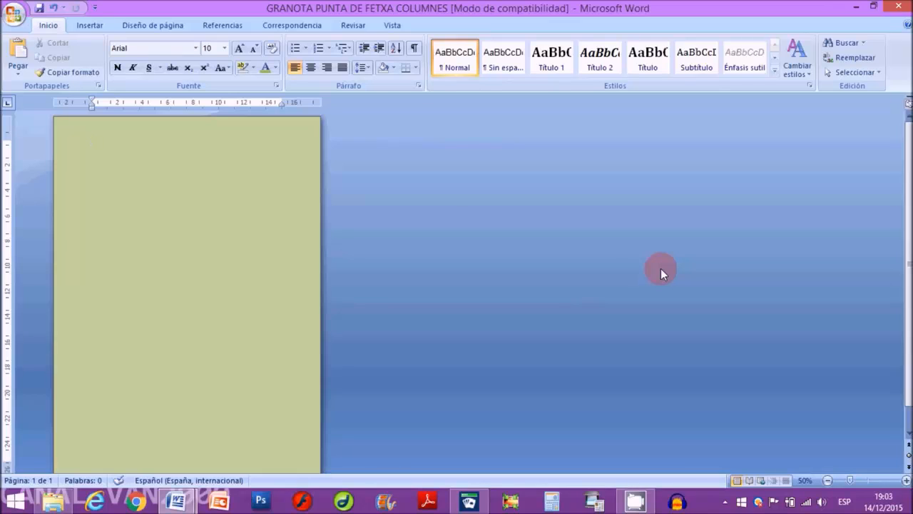
Paste the copied frog article with its pictures into the blank document.
right_click(133, 141)
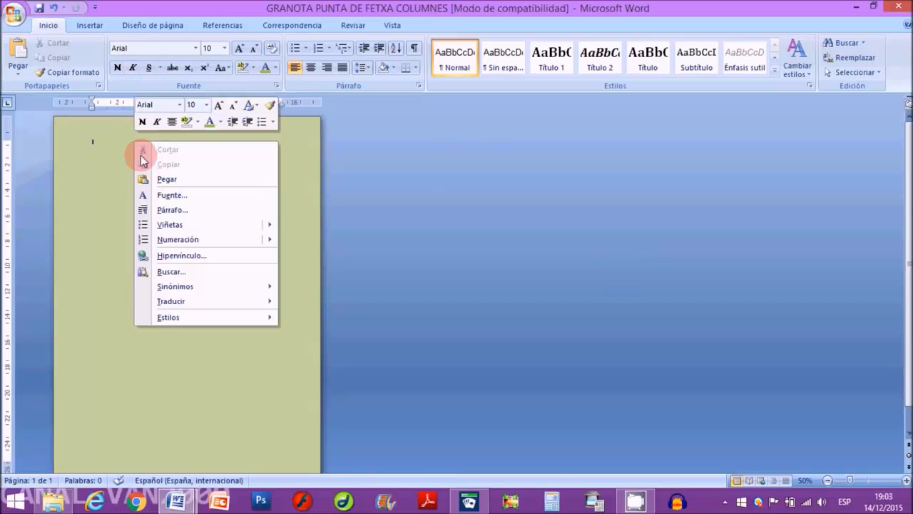
left_click(143, 177)
left_click(756, 446)
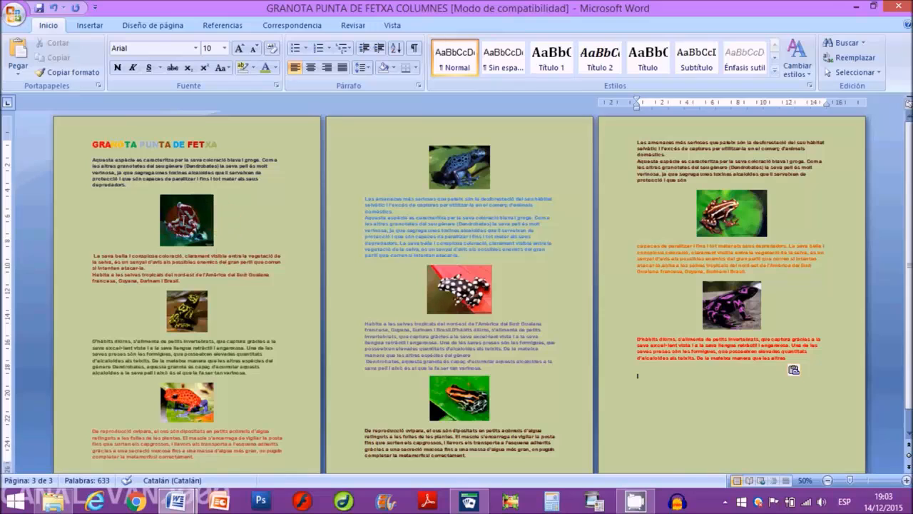
Set the first frog picture's text wrapping to Cuadrado and move it to the left margin beside the opening paragraph.
left_click(185, 221)
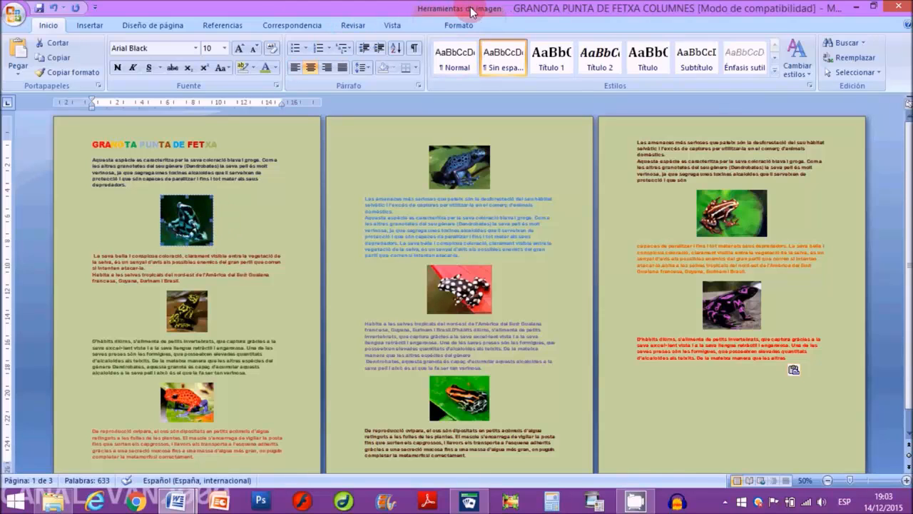
left_click(437, 9)
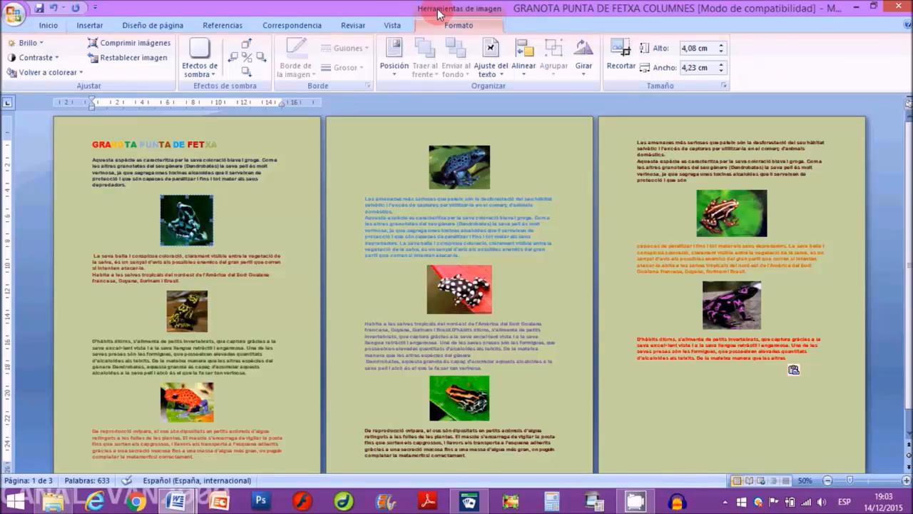
left_click(490, 58)
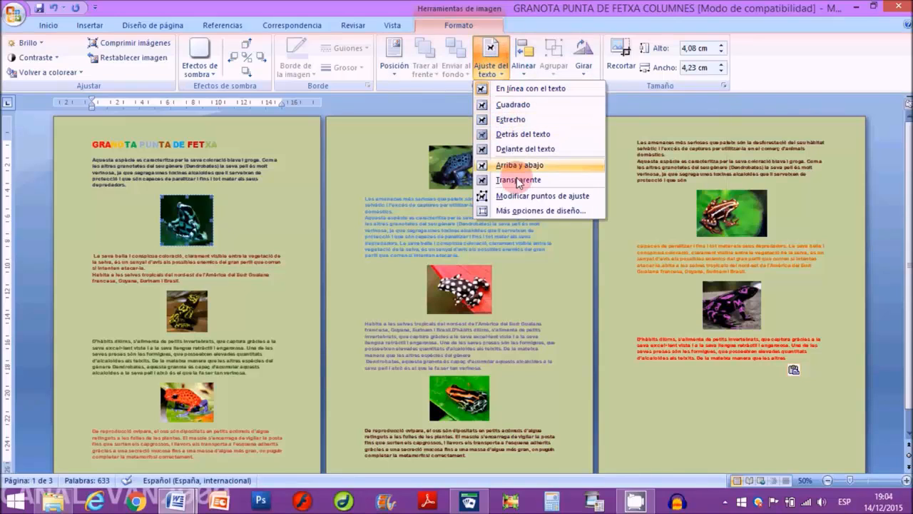
left_click(507, 105)
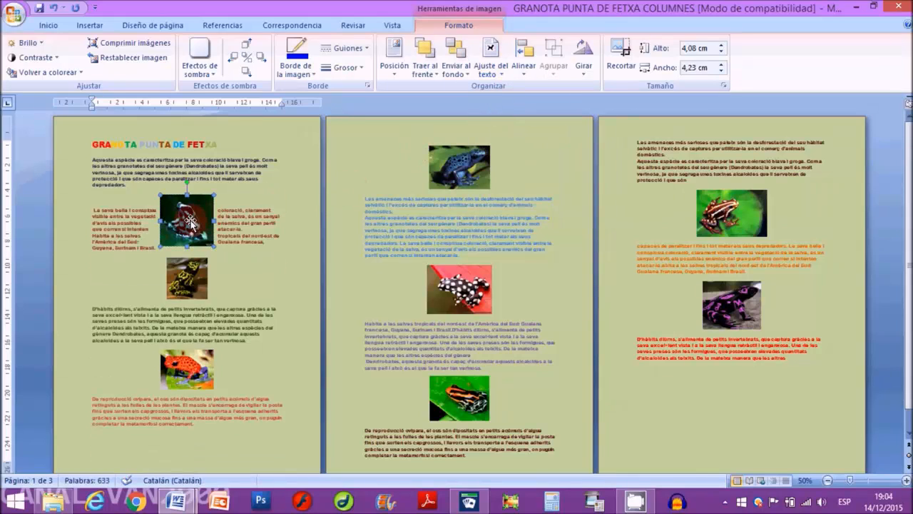
left_click_drag(191, 222, 125, 187)
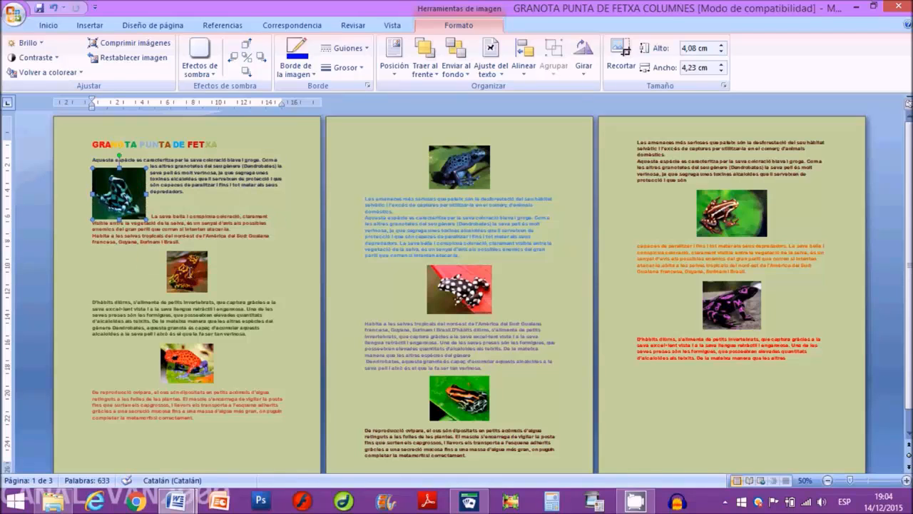
Insert three blank lines after the opening paragraph so the red paragraph starts below the first picture.
left_click(166, 202)
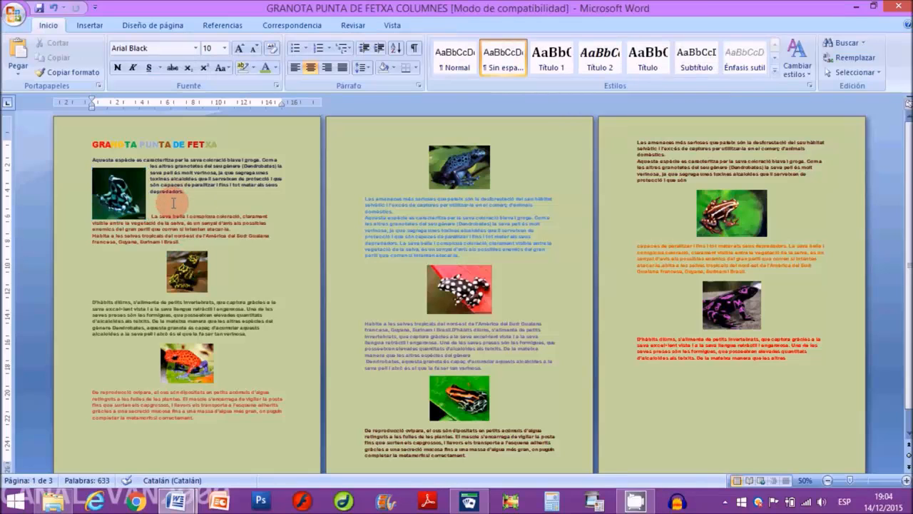
key("Return")
key("Return")
key("Return")
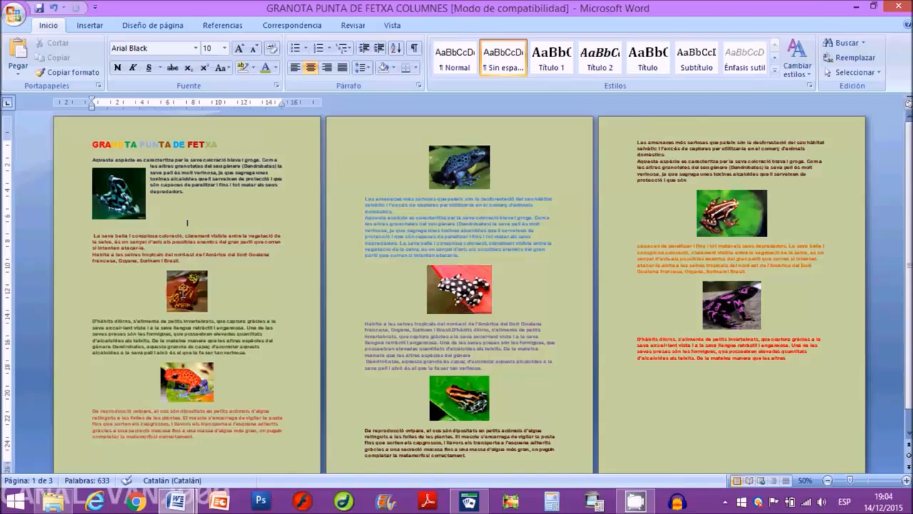
Set the yellow and black frog picture's text wrapping to Estrecho and move it up into the red paragraph.
left_click(184, 292)
left_click(471, 12)
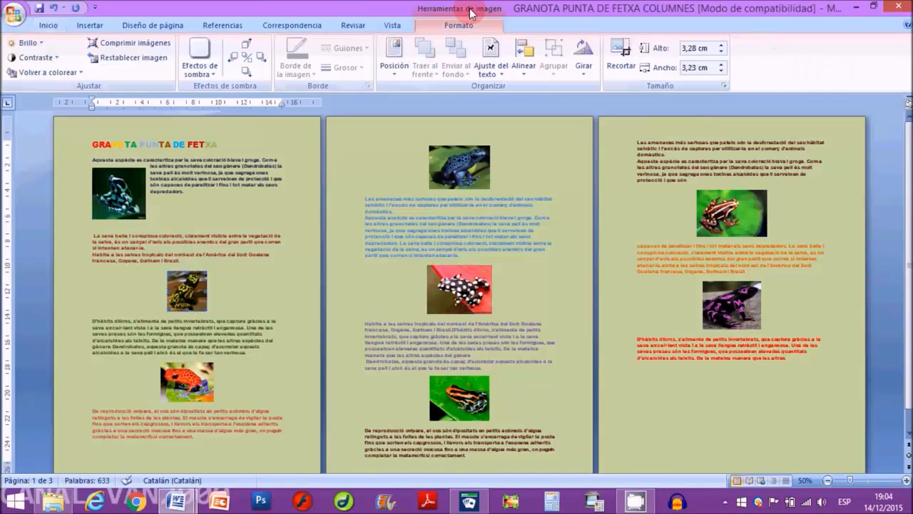
left_click(490, 51)
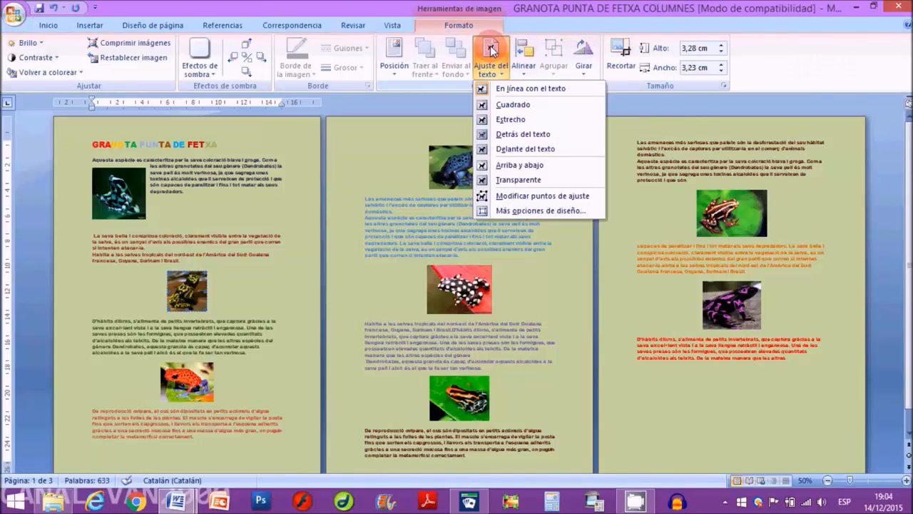
left_click(521, 120)
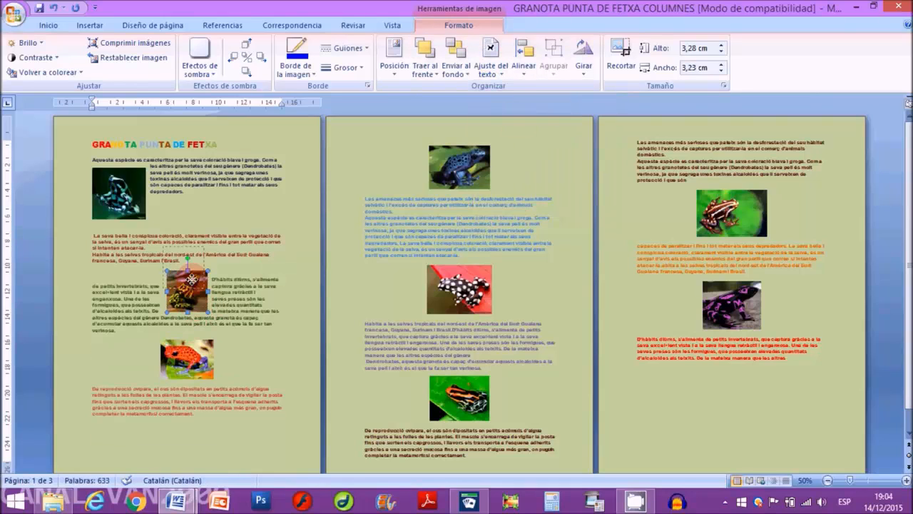
left_click_drag(191, 279, 166, 259)
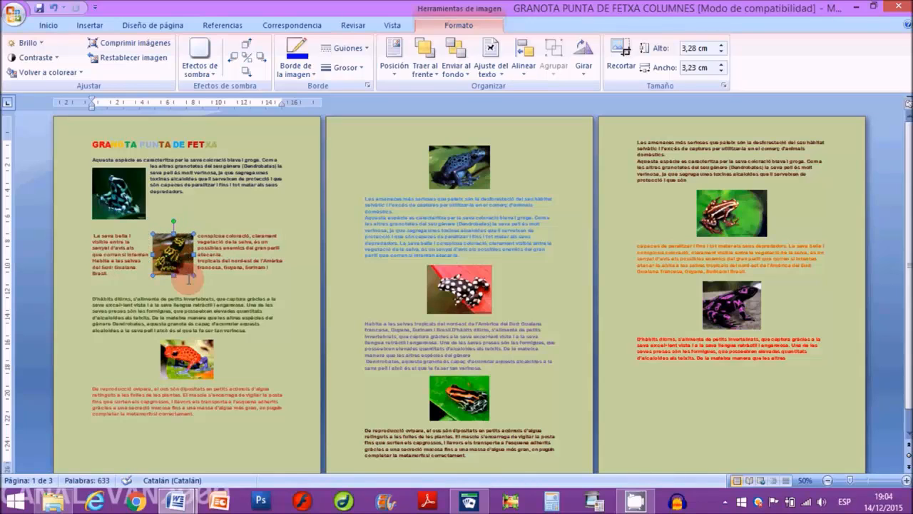
Move the yellow and black frog picture to the right side of the red paragraph.
left_click(906, 481)
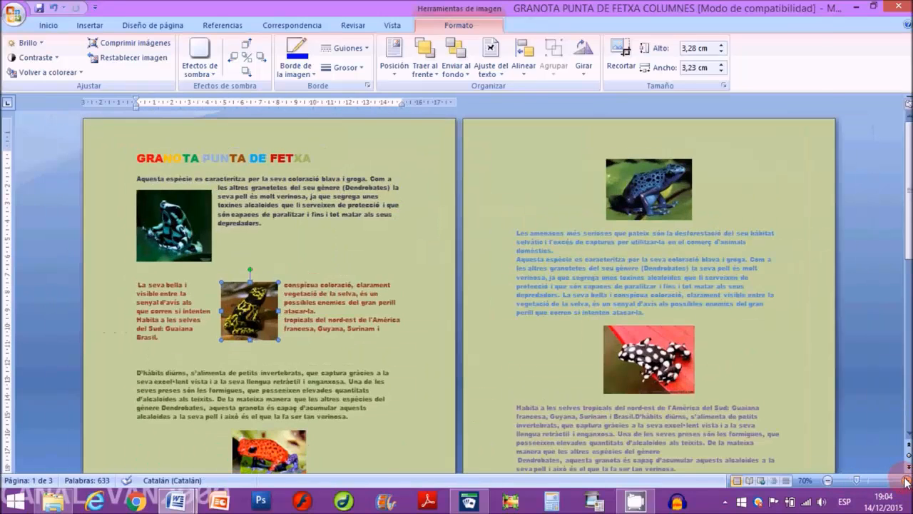
left_click(906, 480)
left_click(906, 481)
left_click(906, 481)
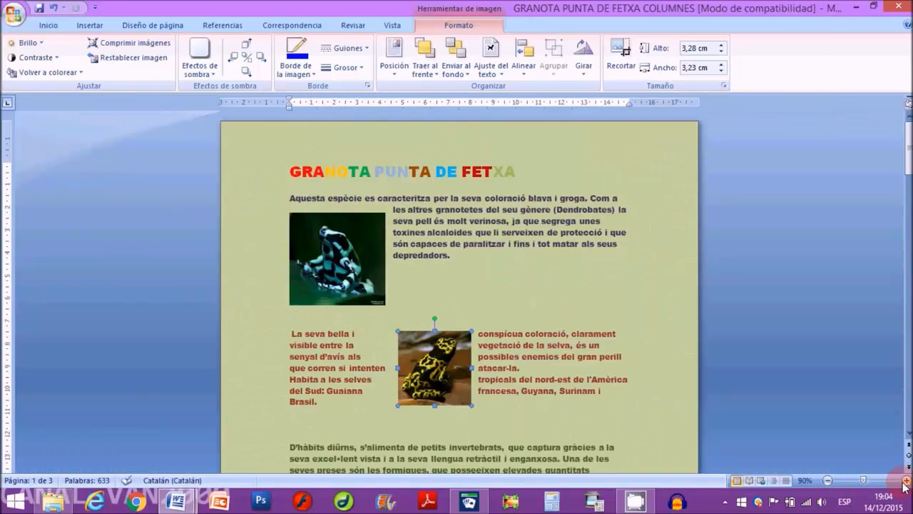
left_click(906, 481)
left_click(906, 481)
scroll(682, 360, "down", 3)
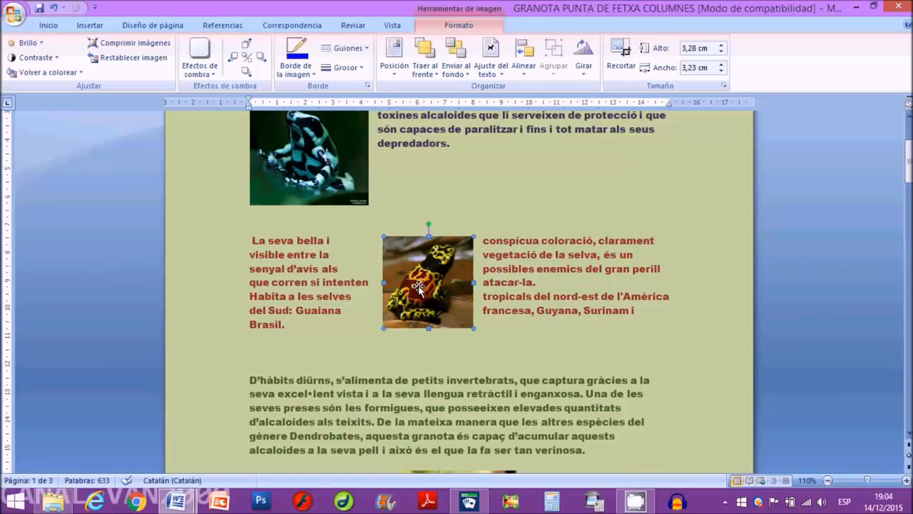
left_click_drag(420, 285, 609, 302)
Insert two blank lines before the green paragraph to separate it from the yellow and black frog picture.
left_click(534, 333)
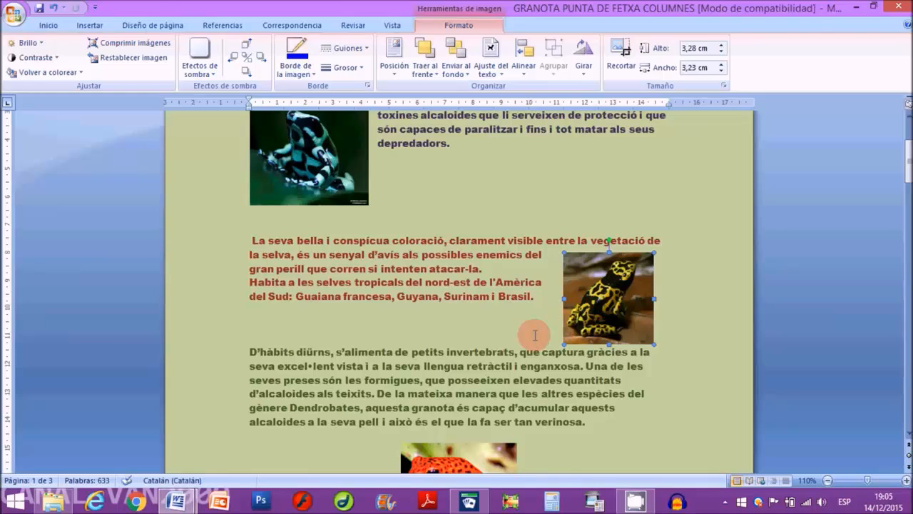
key("Return")
key("Return")
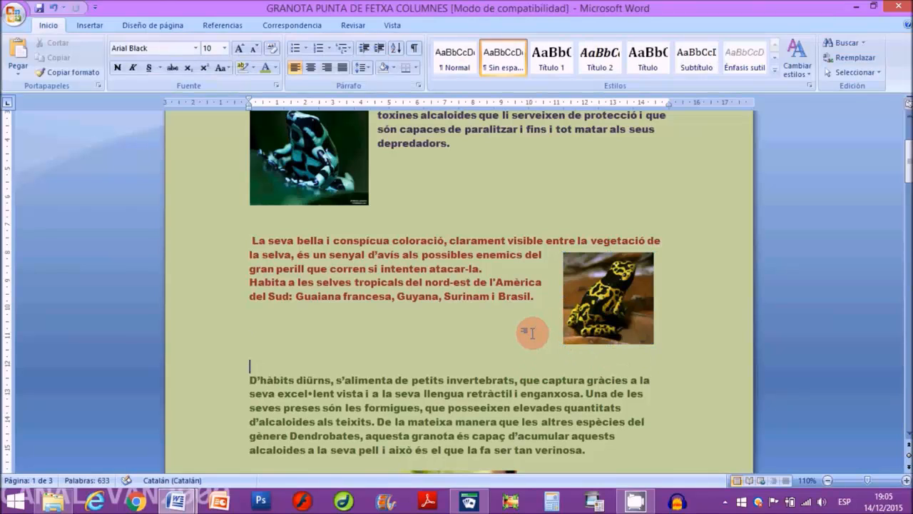
Set the red frog picture's wrapping to Detrás del texto and move it behind the left part of the "De reproducció ovípara" paragraph.
scroll(532, 333, "down", 5)
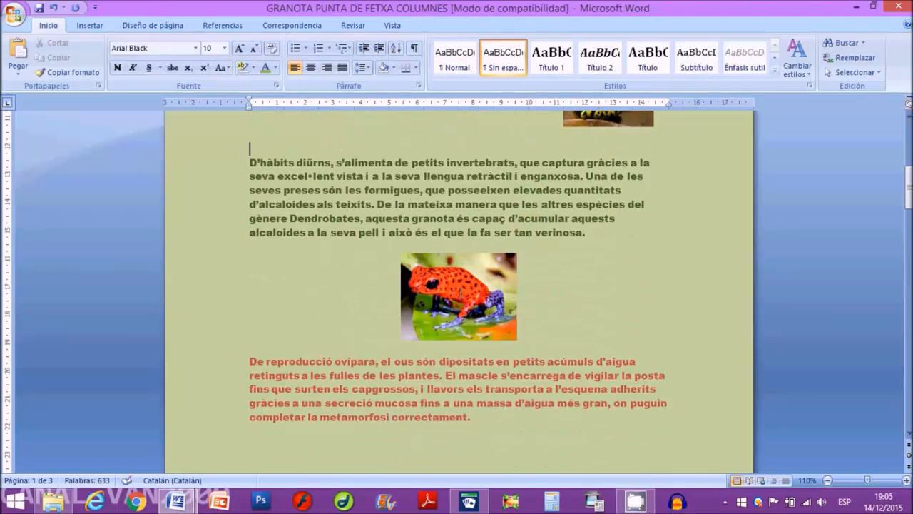
left_click(473, 285)
left_click(461, 25)
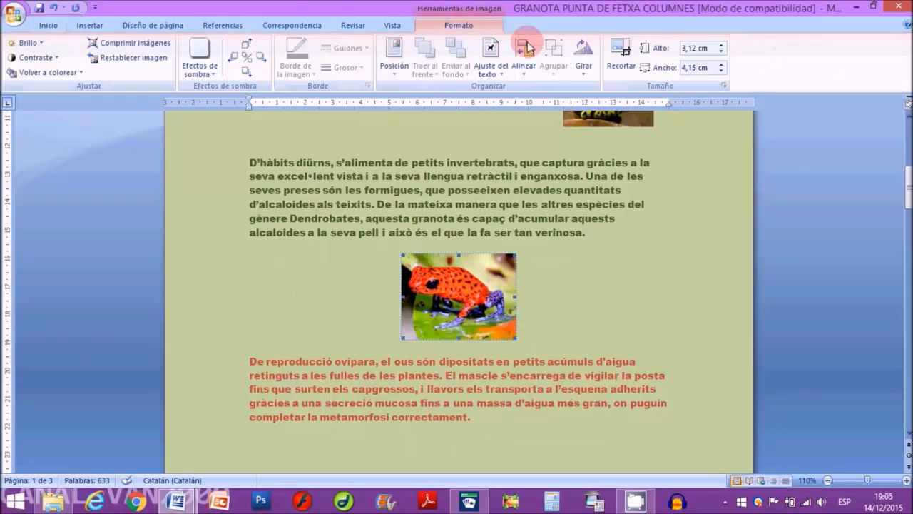
left_click(492, 54)
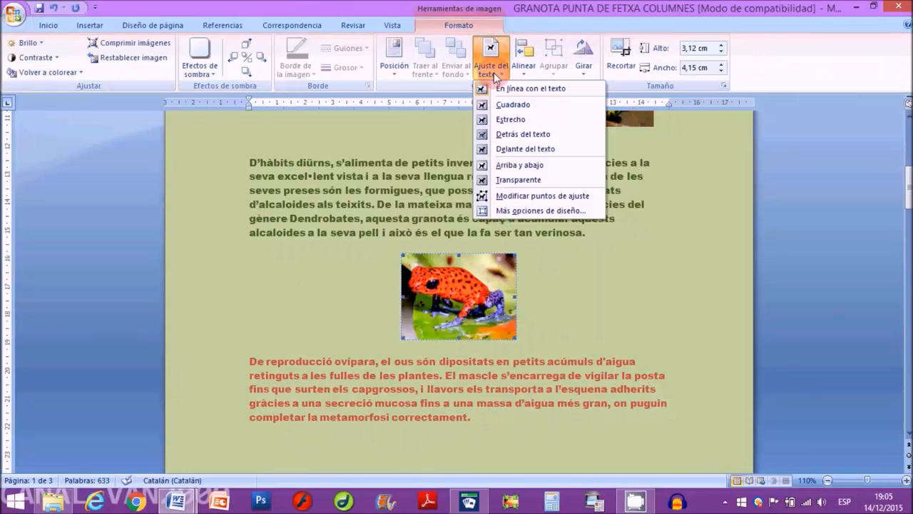
left_click(511, 134)
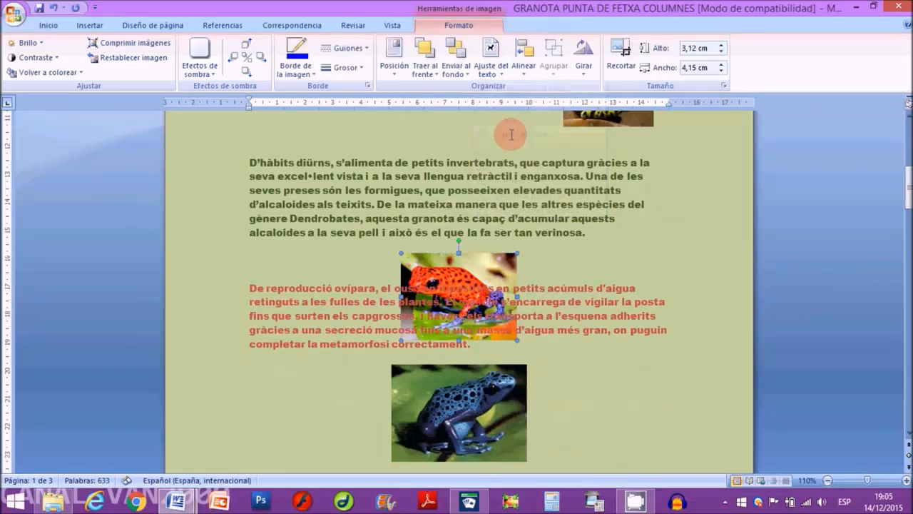
left_click_drag(481, 264, 328, 277)
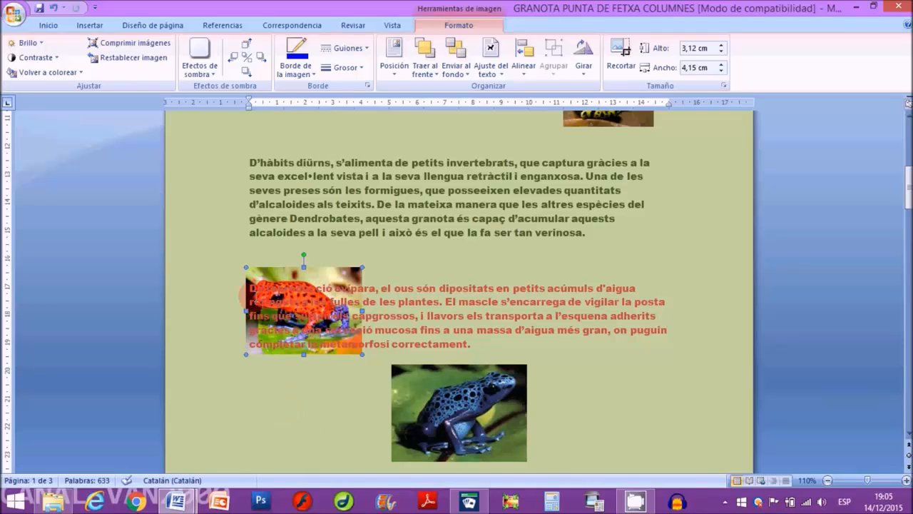
Change the font color of the "De reproducció ovípara" paragraph to black.
left_click_drag(249, 288, 473, 343)
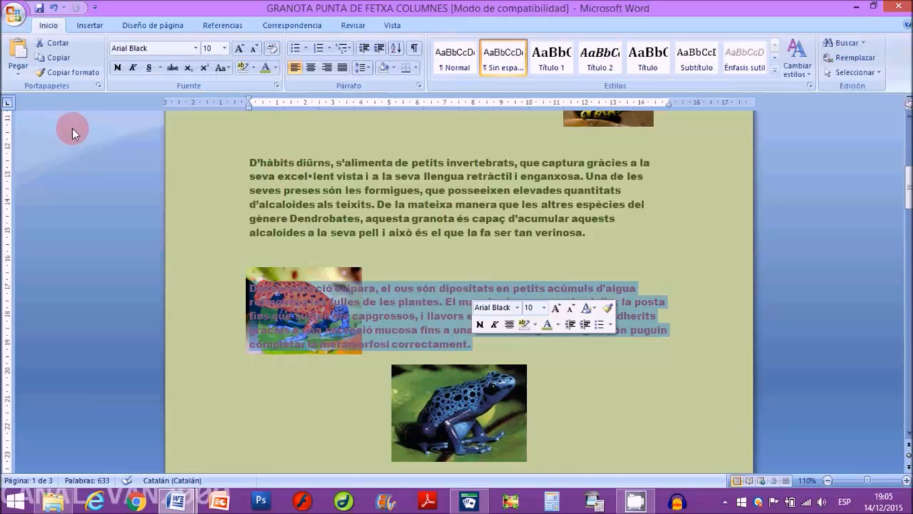
left_click(275, 68)
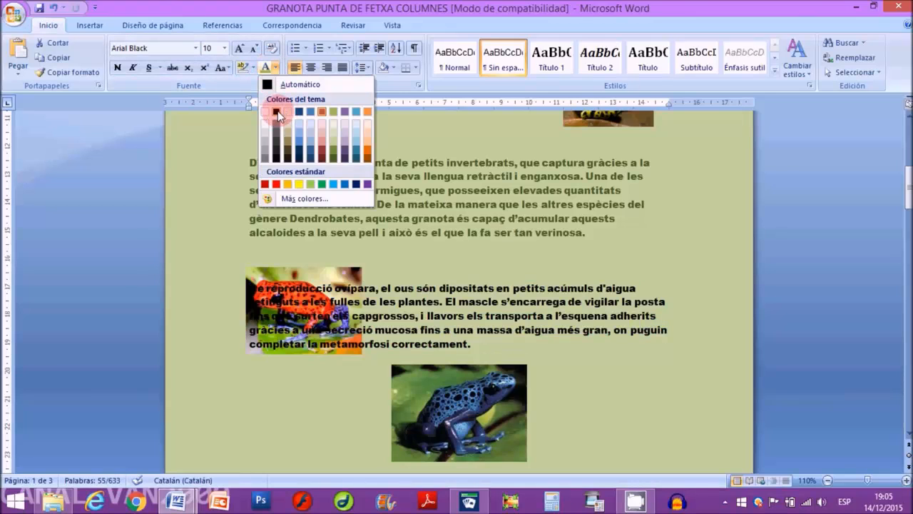
left_click(272, 107)
left_click(311, 392)
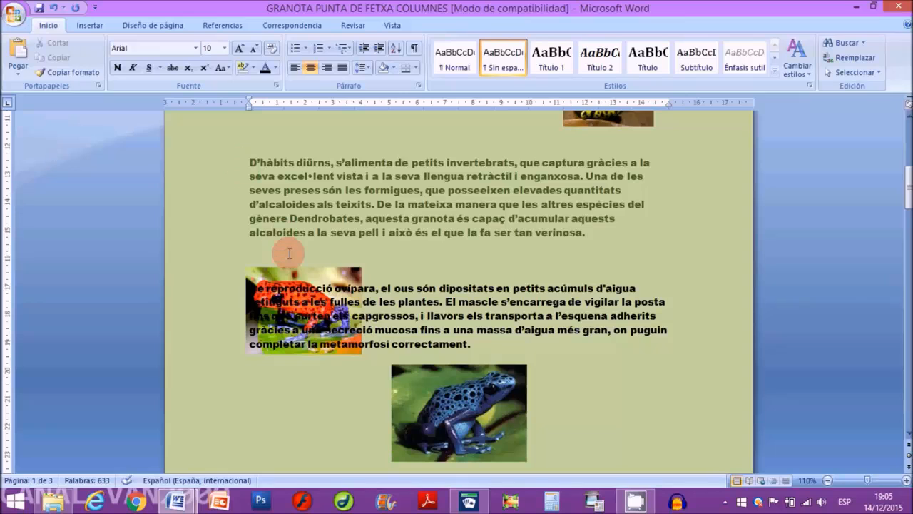
Set the brightness of the red frog picture behind the text to +20 %.
left_click(297, 276)
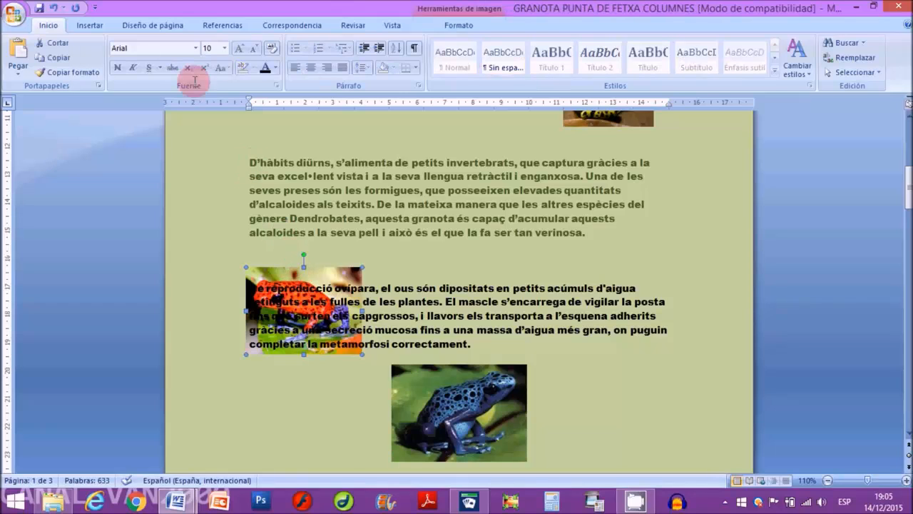
left_click(471, 12)
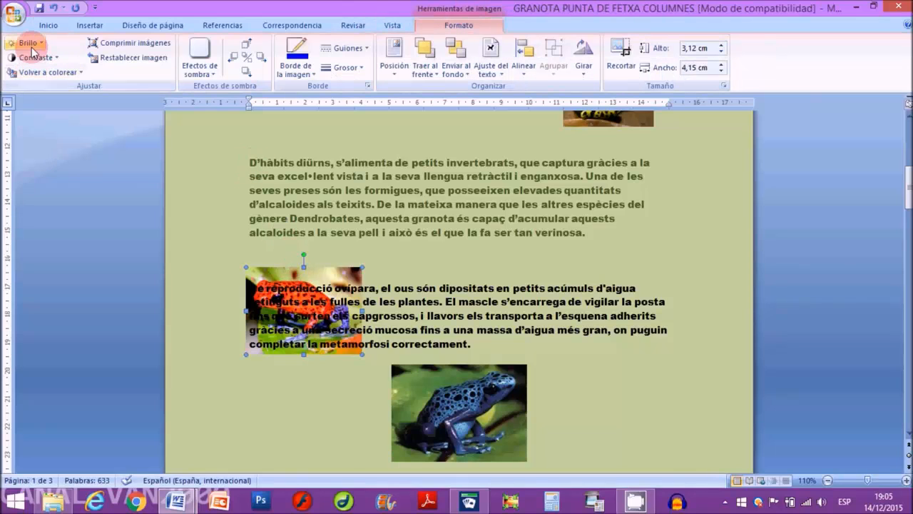
left_click(24, 43)
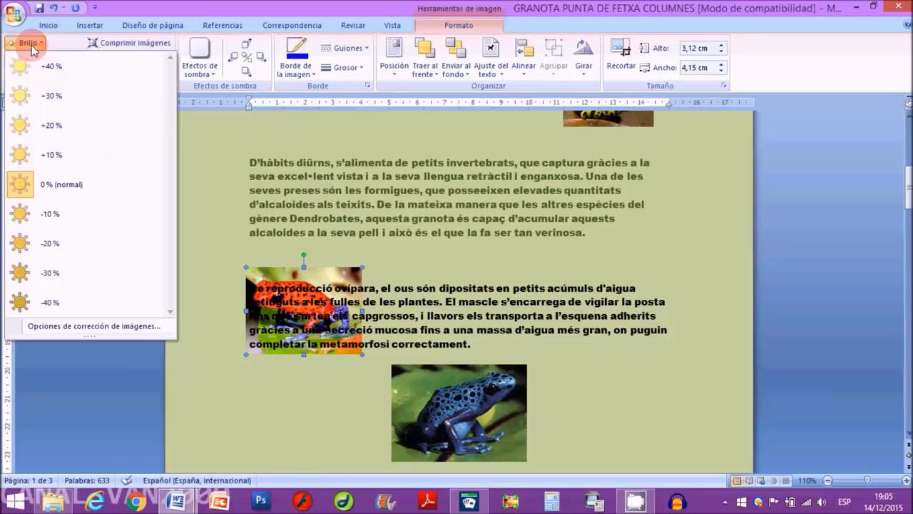
left_click(59, 125)
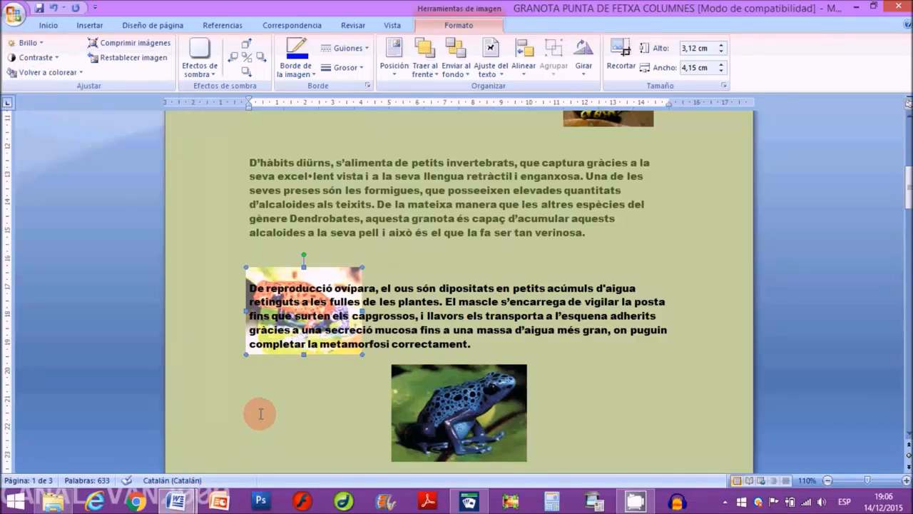
Set the blue frog picture's wrapping to Delante del texto and move it over the middle of the blue paragraph.
scroll(258, 413, "down", 5)
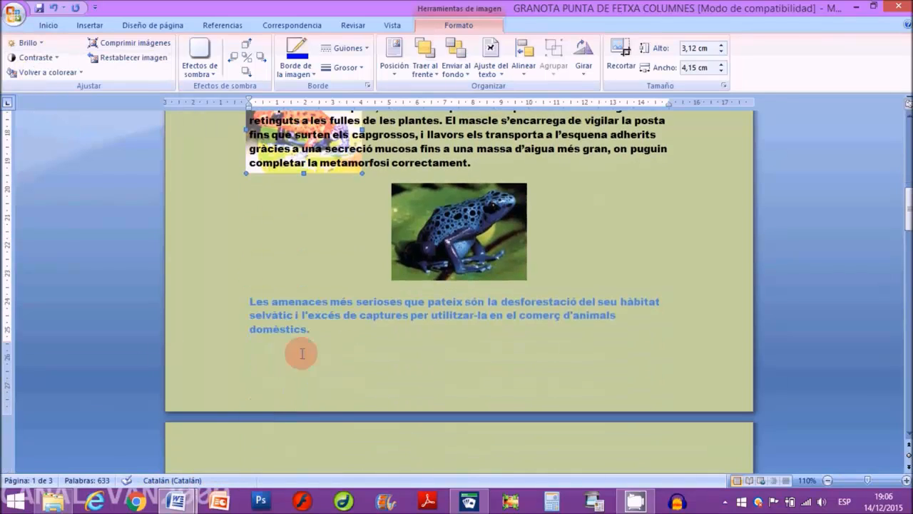
left_click(432, 227)
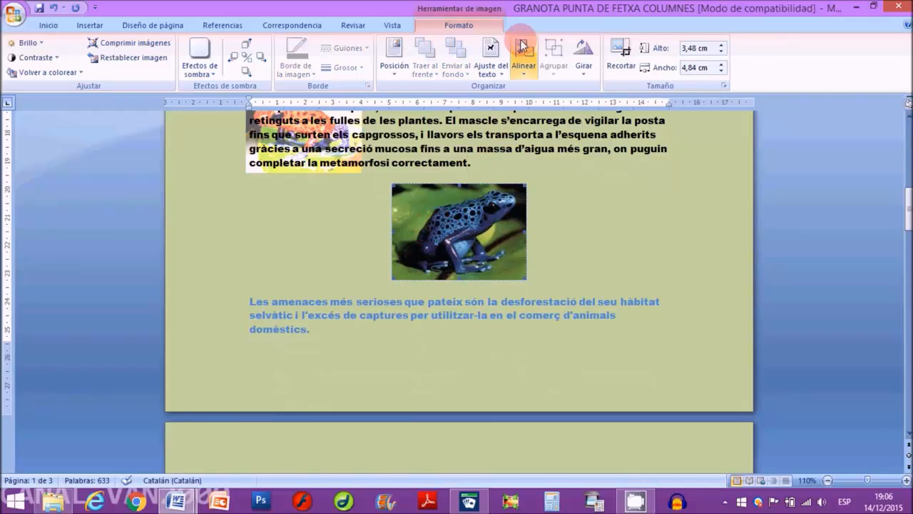
left_click(491, 54)
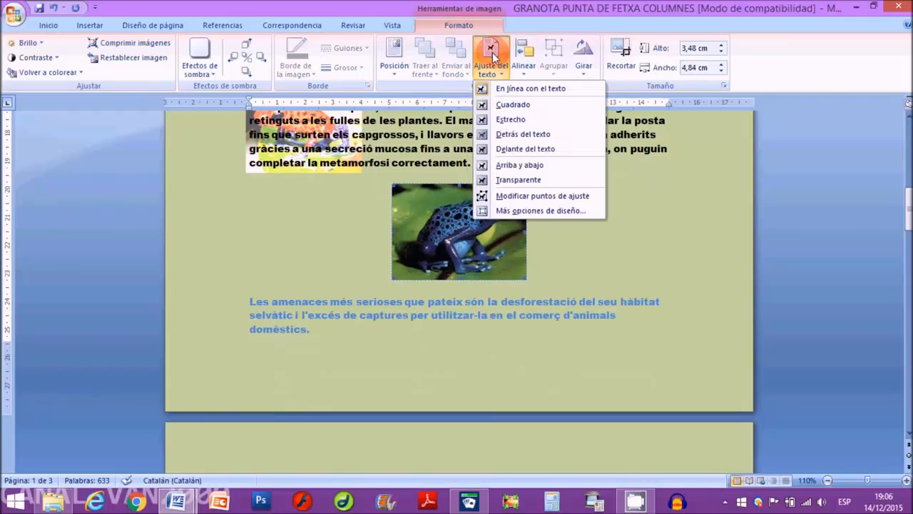
left_click(512, 148)
left_click_drag(471, 266, 428, 284)
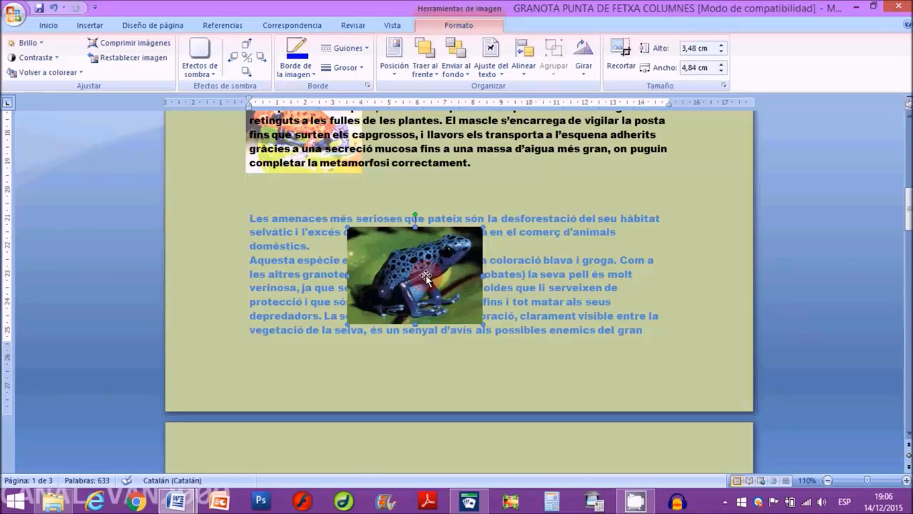
Change the blue frog picture's wrapping to Cuadrado and move it to the left margin of the blue paragraph.
left_click(490, 52)
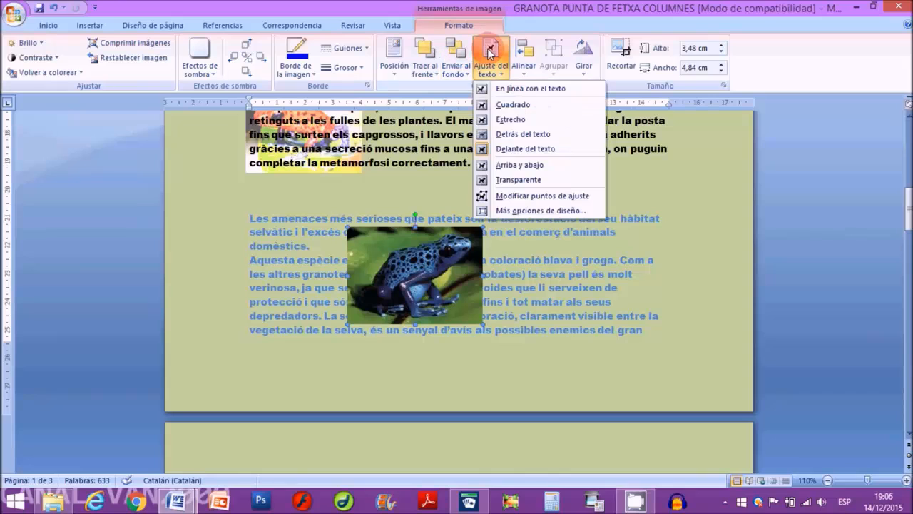
left_click(510, 105)
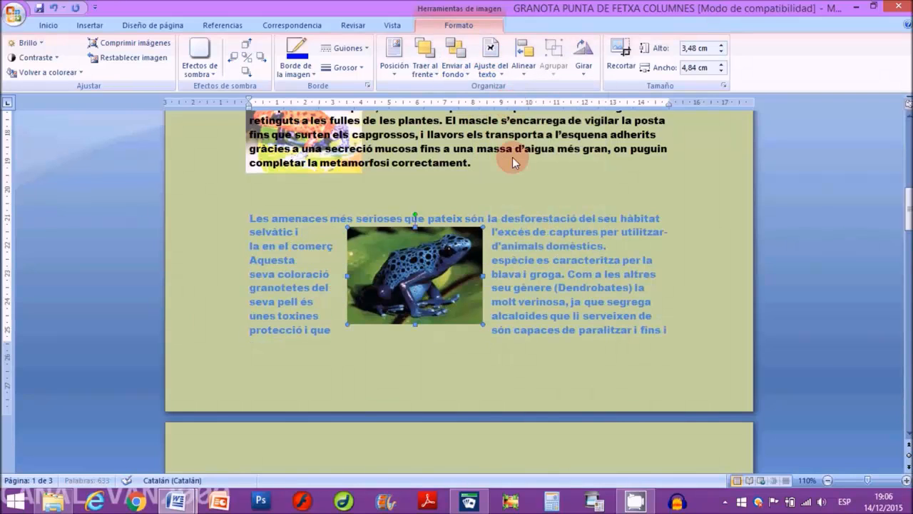
left_click_drag(405, 251, 341, 254)
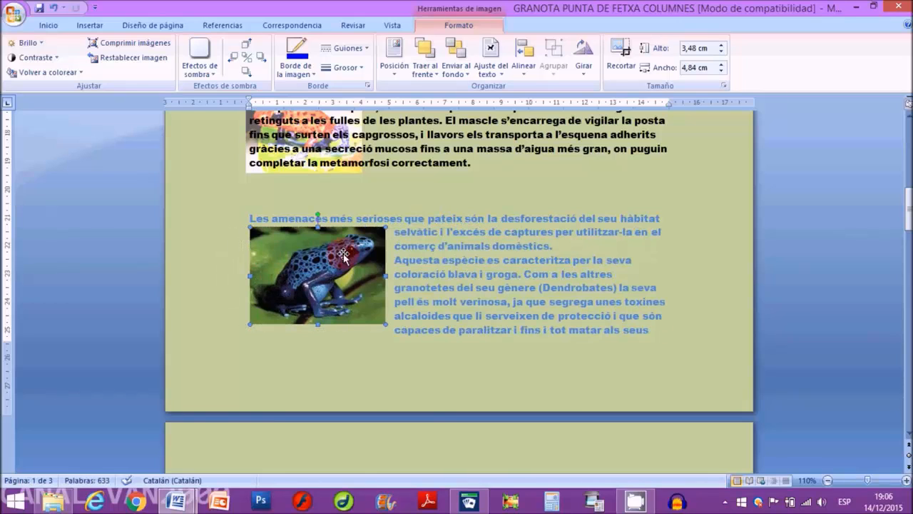